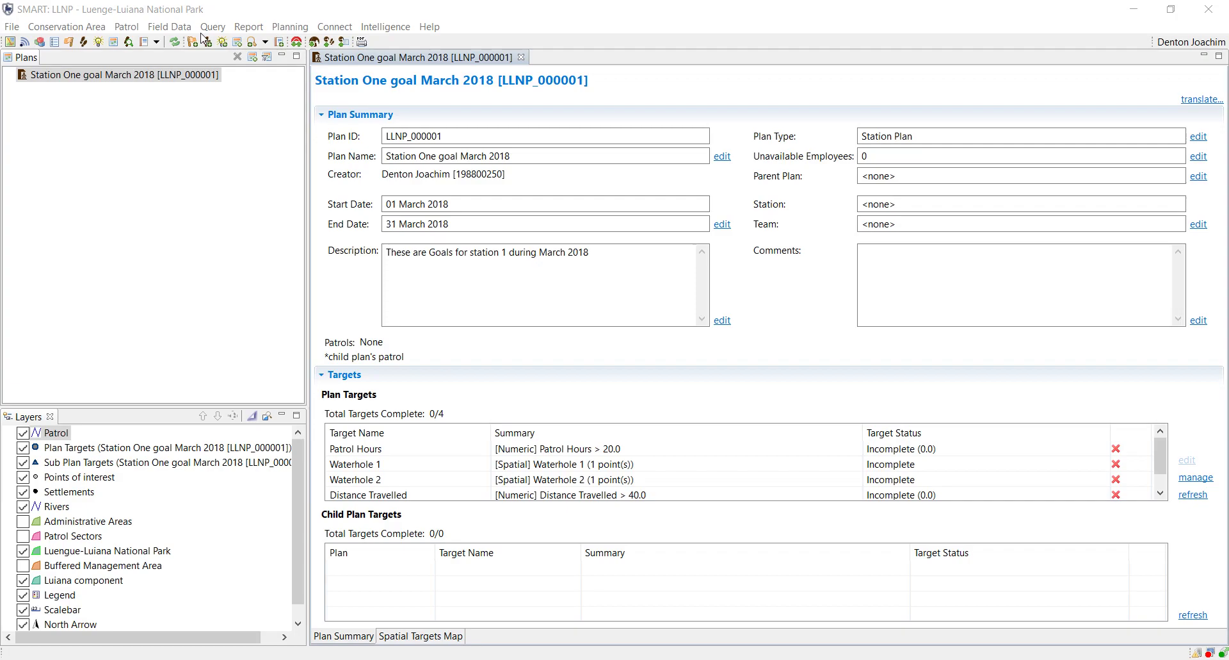
Step: Open the Patrol menu while the Station One goal March 2018 plan is displayed
{"action": "left_click", "coordinate": [126, 27]}
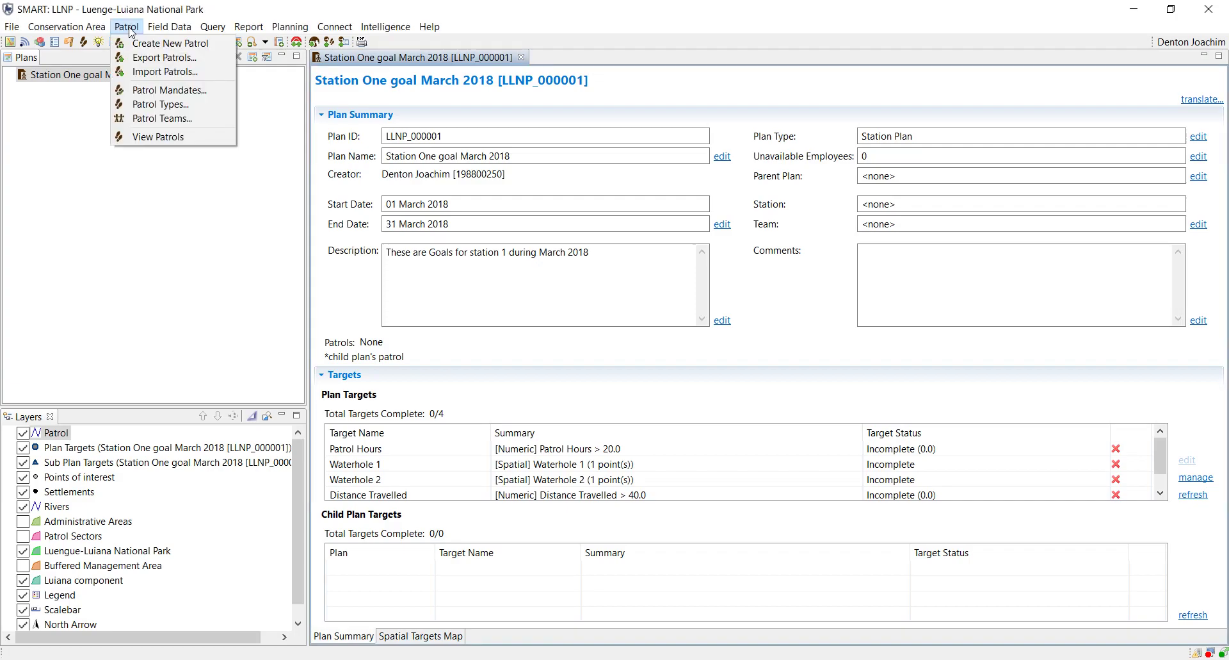
Step: Open patrol LLNP_000017 from View Patrols and show its Other tab planning details
{"action": "left_click", "coordinate": [169, 137]}
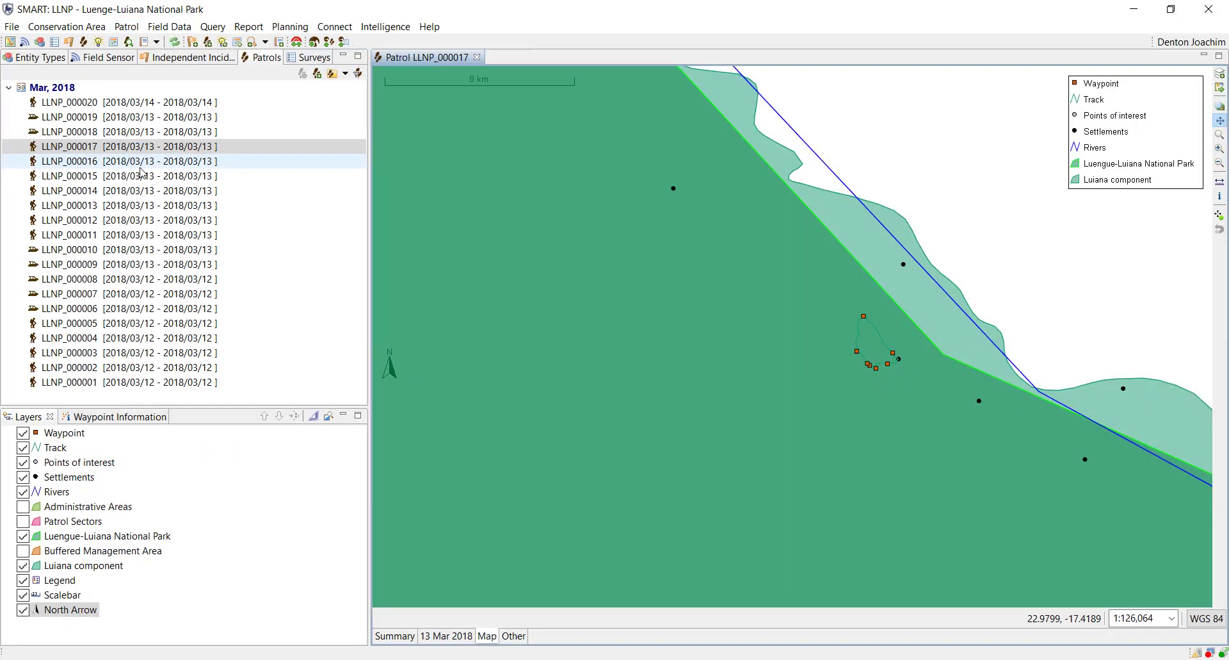
{"action": "left_click", "coordinate": [116, 152]}
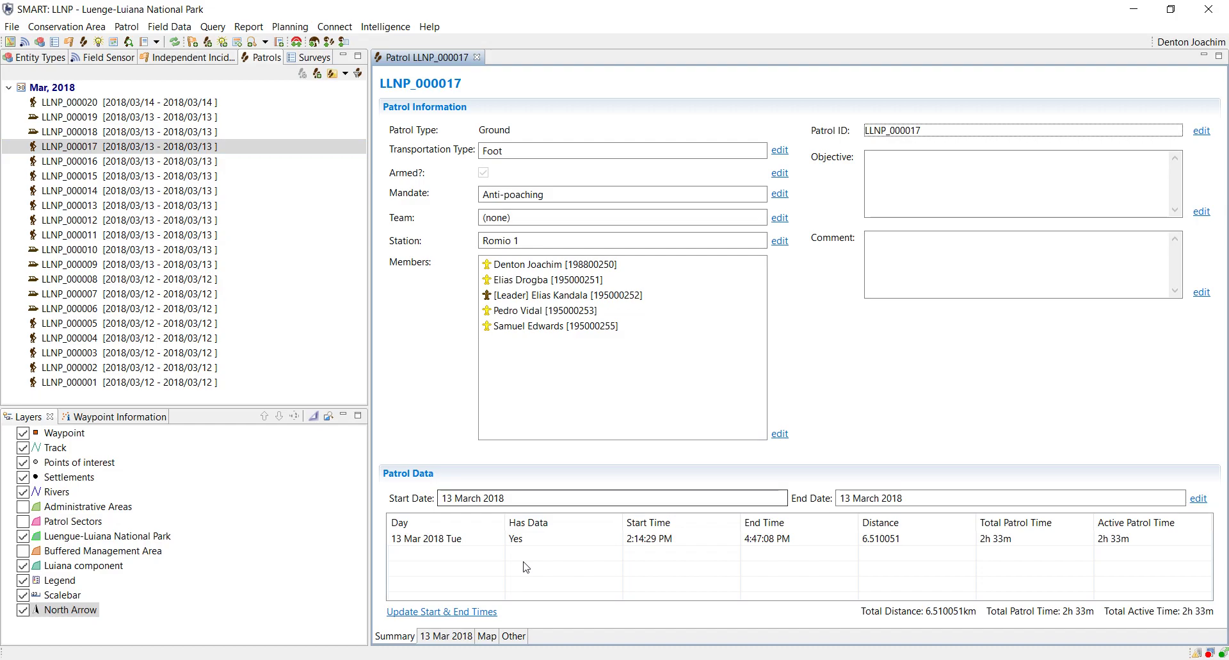
{"action": "left_click", "coordinate": [514, 635]}
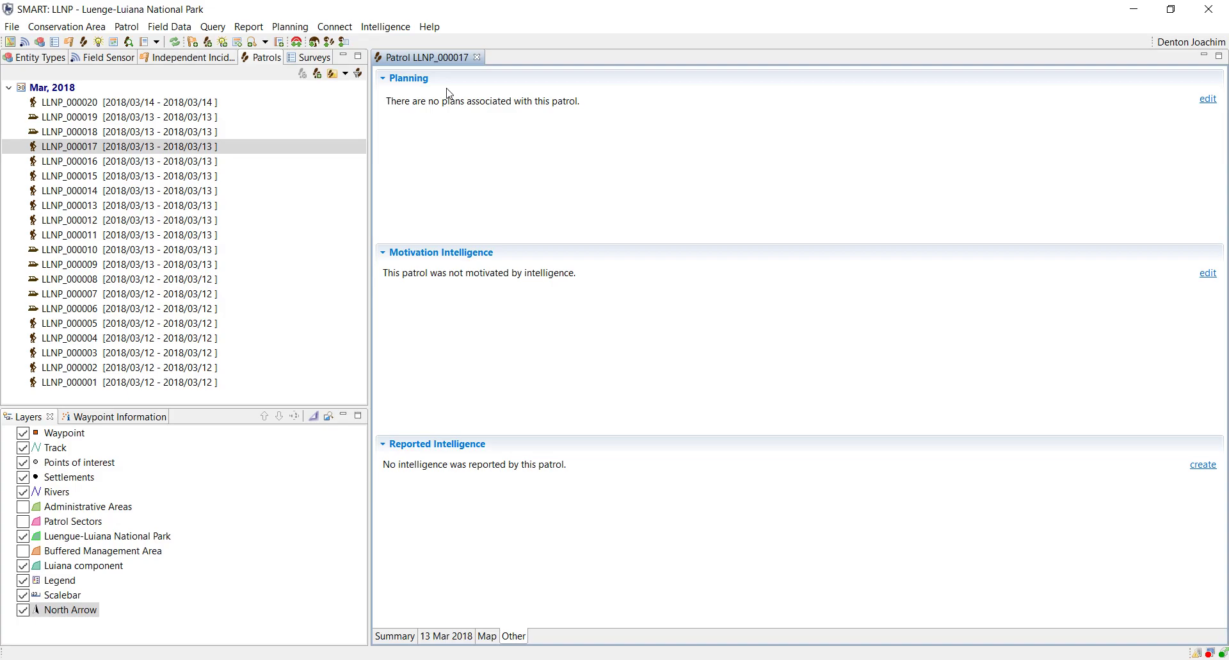
Step: Assign the Station One goal March 2018 plan (LLNP_000001) to LLNP_000017 using the Include All Dates filter
{"action": "left_click", "coordinate": [1209, 99]}
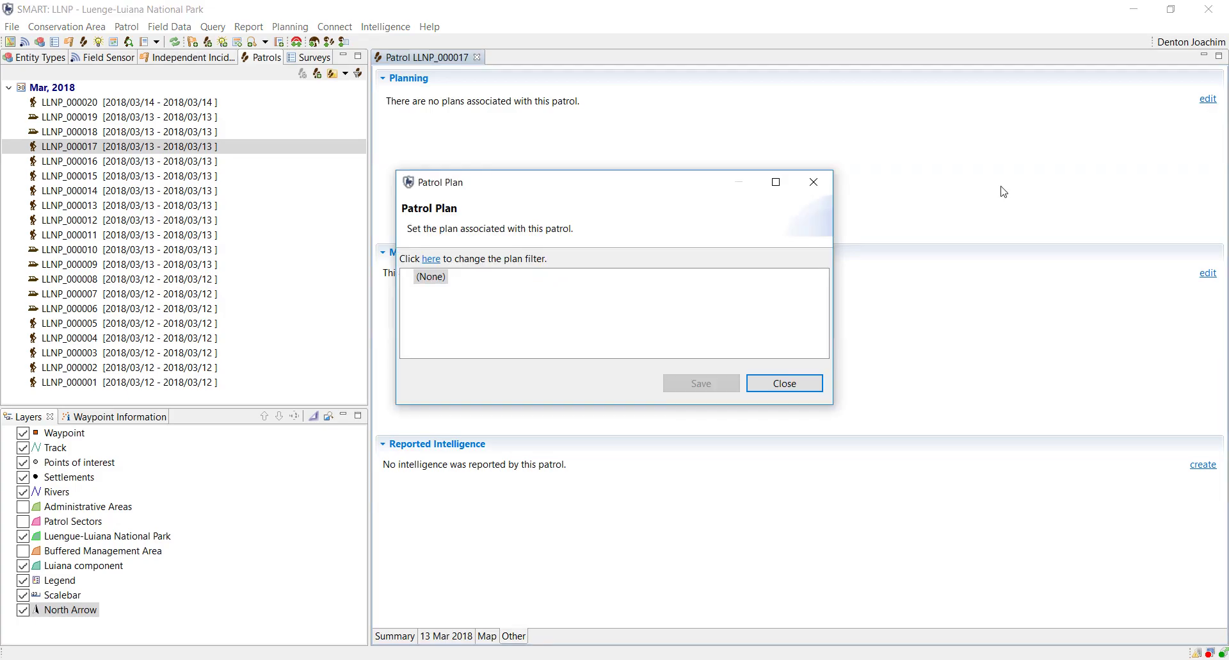
{"action": "left_click", "coordinate": [431, 258]}
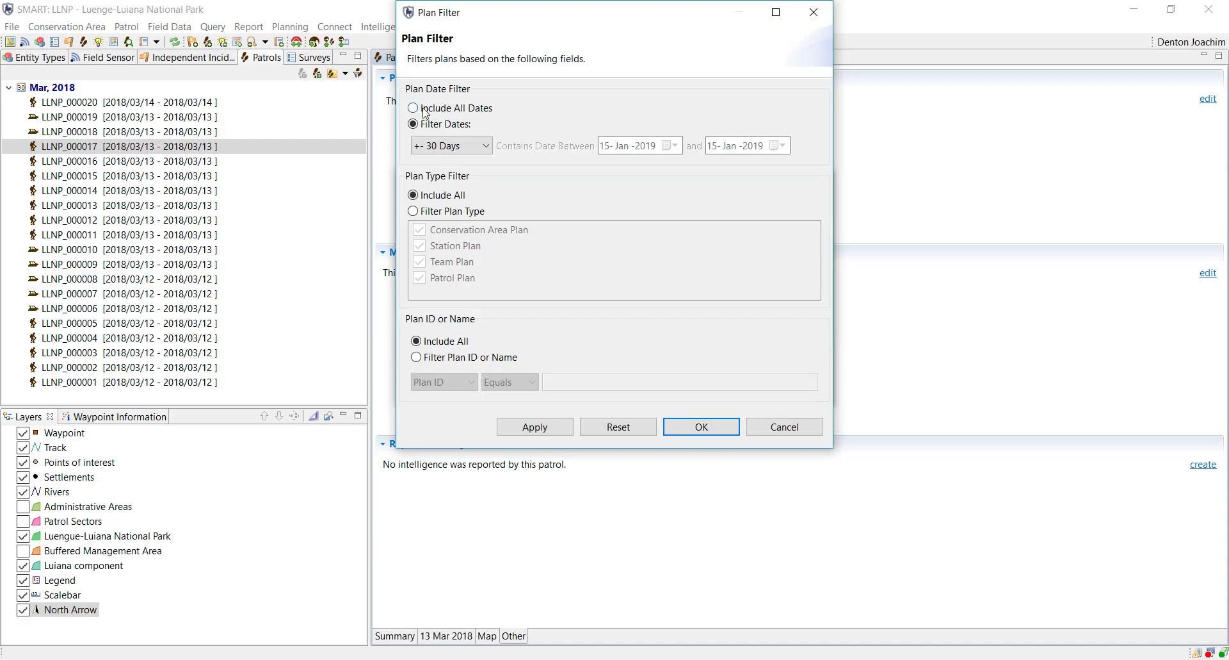
{"action": "key", "text": "Escape"}
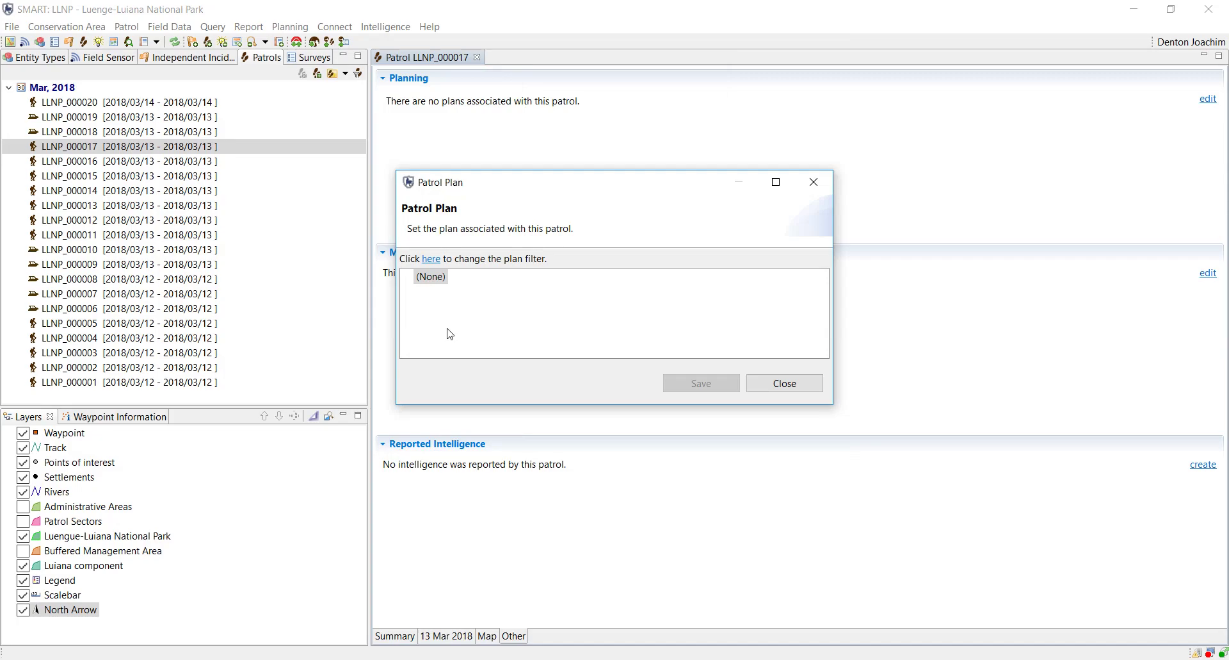
{"action": "left_click", "coordinate": [430, 259]}
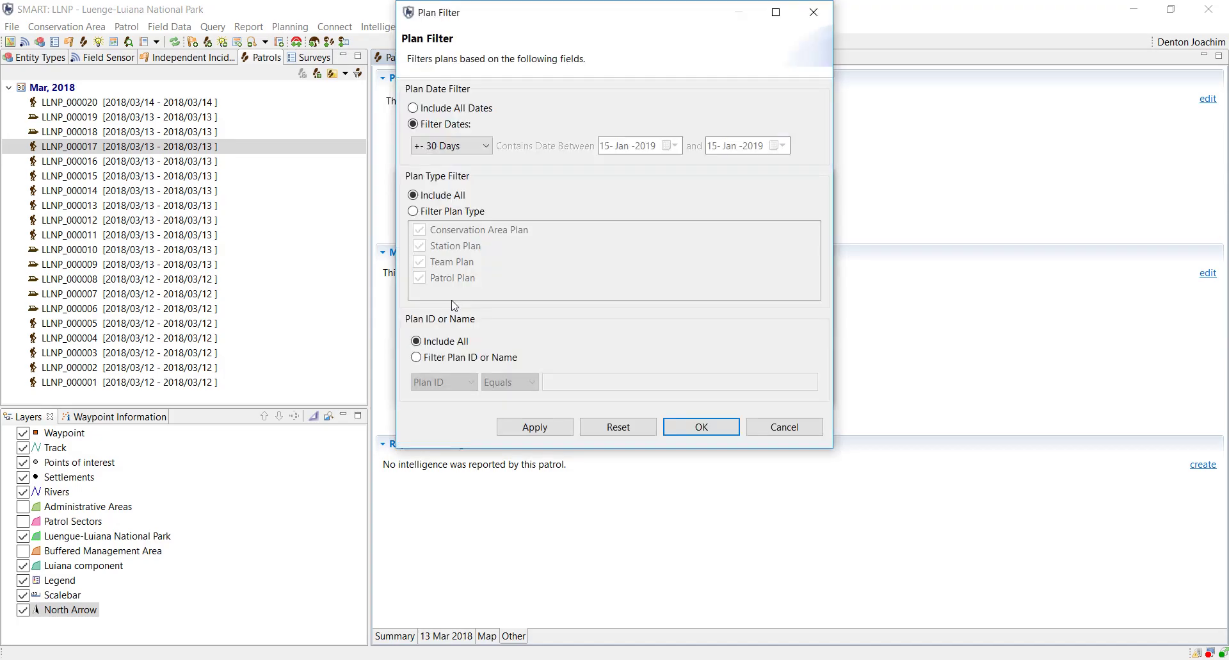
{"action": "key", "text": "Up"}
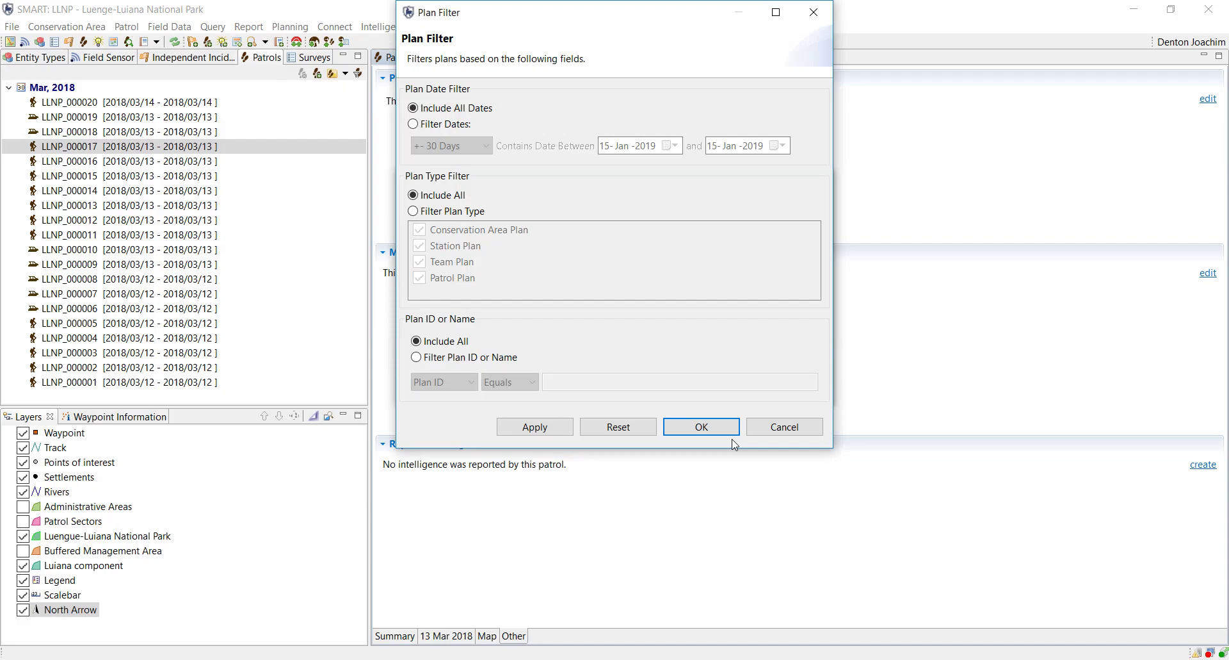
{"action": "left_click", "coordinate": [722, 430]}
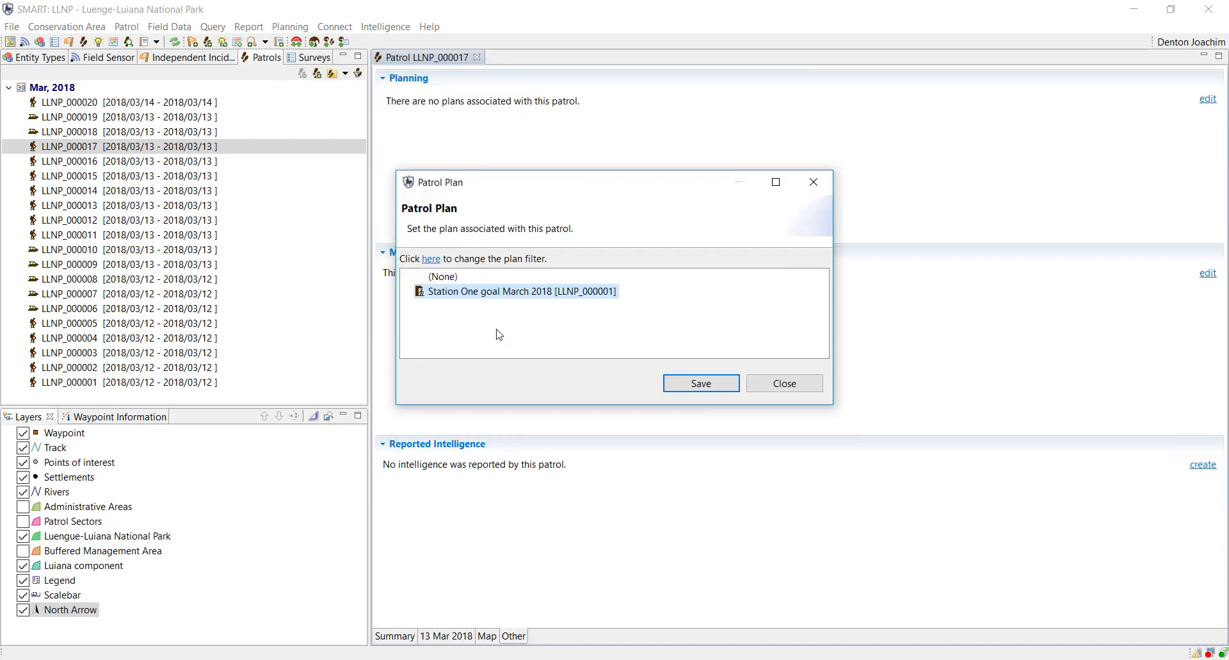
{"action": "left_click", "coordinate": [703, 384]}
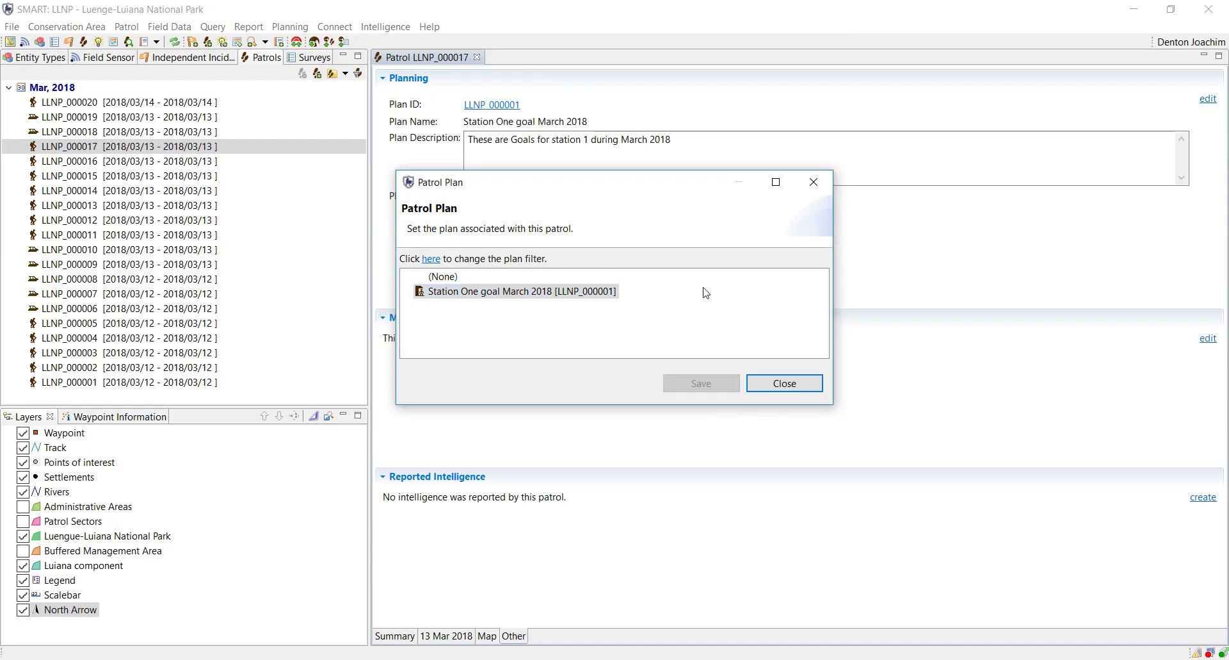
{"action": "key", "text": "Return"}
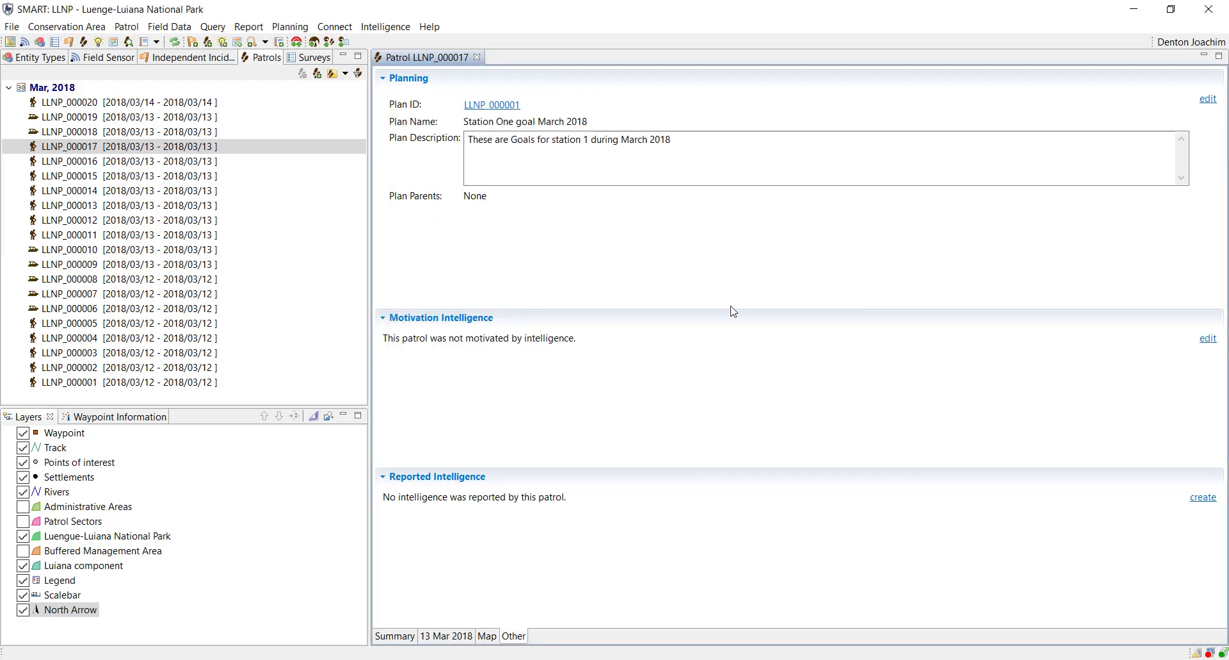
Step: Refresh the Station One plan's target progress from View Planning Records
{"action": "left_click", "coordinate": [290, 28]}
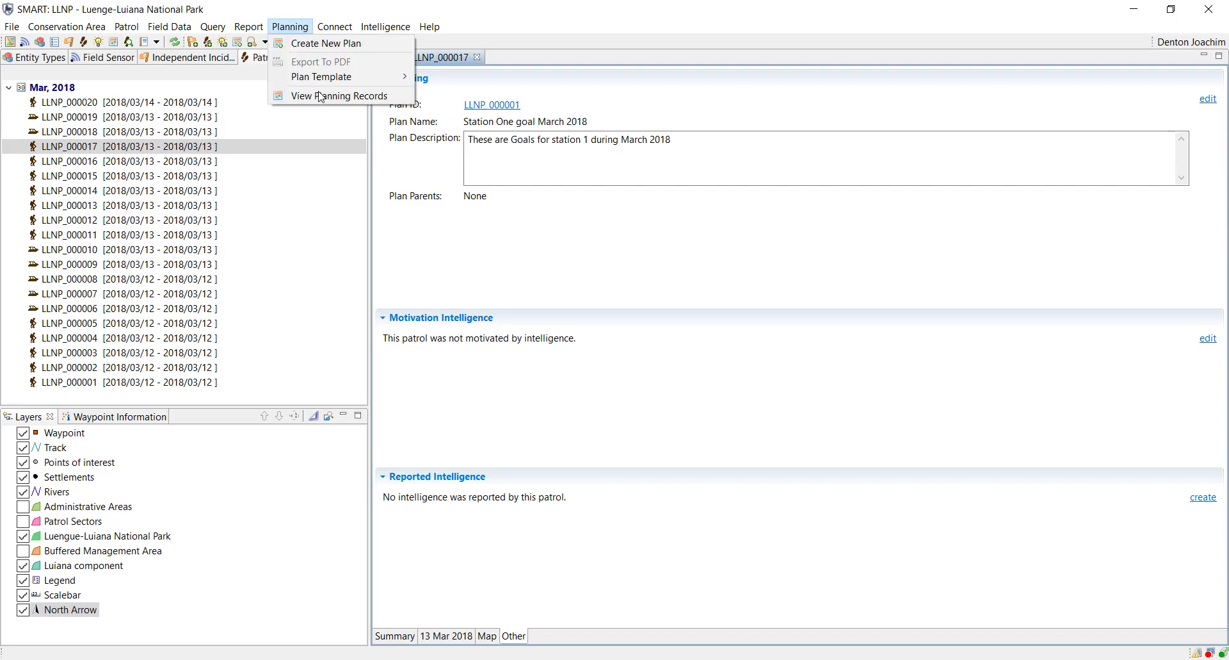
{"action": "left_click", "coordinate": [321, 97]}
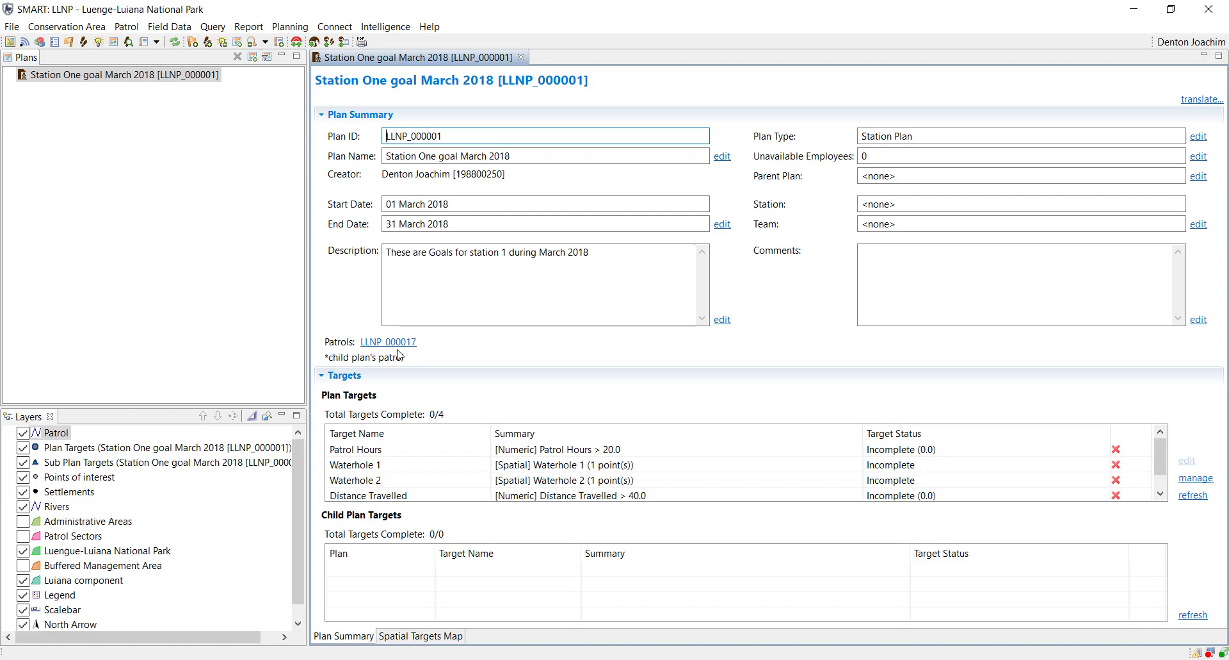
{"action": "left_click", "coordinate": [1205, 496]}
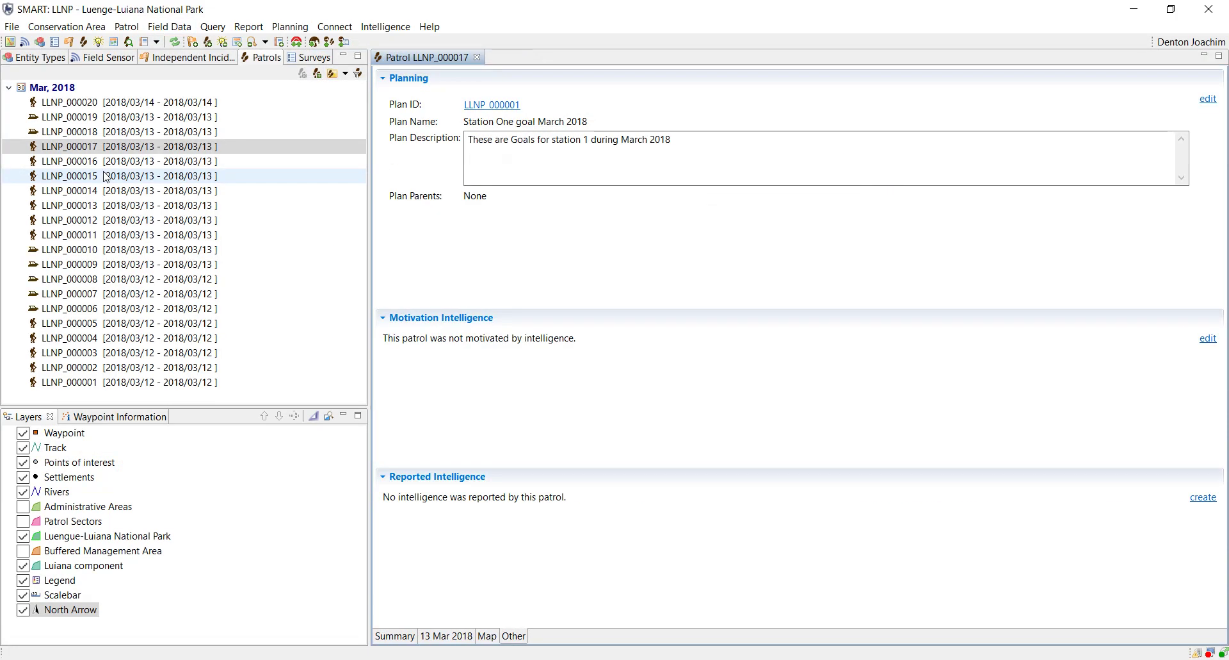
Step: Link patrol LLNP_000016 to the Station One goal March 2018 plan
{"action": "double_click", "coordinate": [96, 161]}
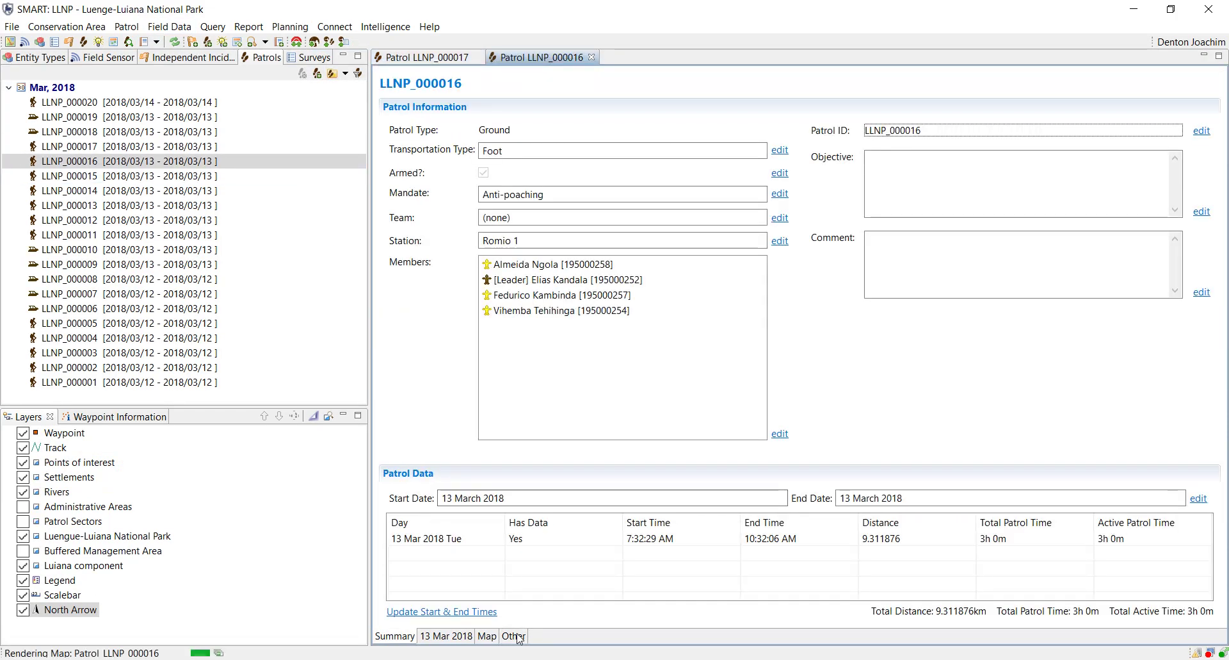
{"action": "left_click", "coordinate": [516, 636]}
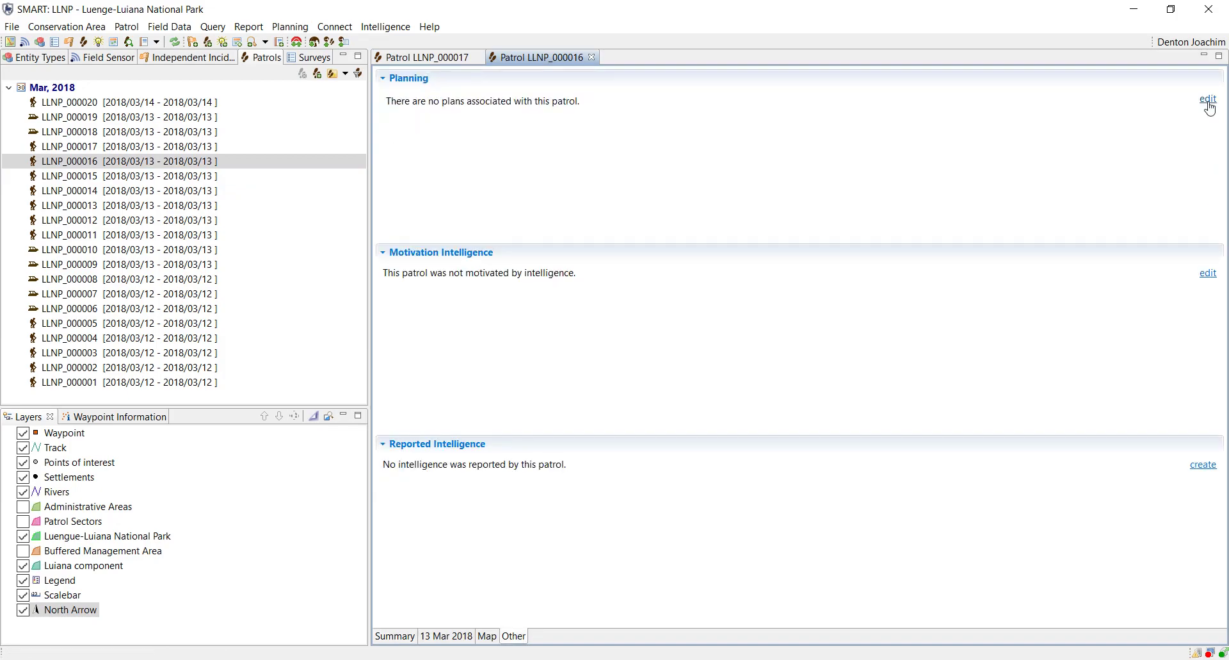
{"action": "left_click", "coordinate": [1208, 100]}
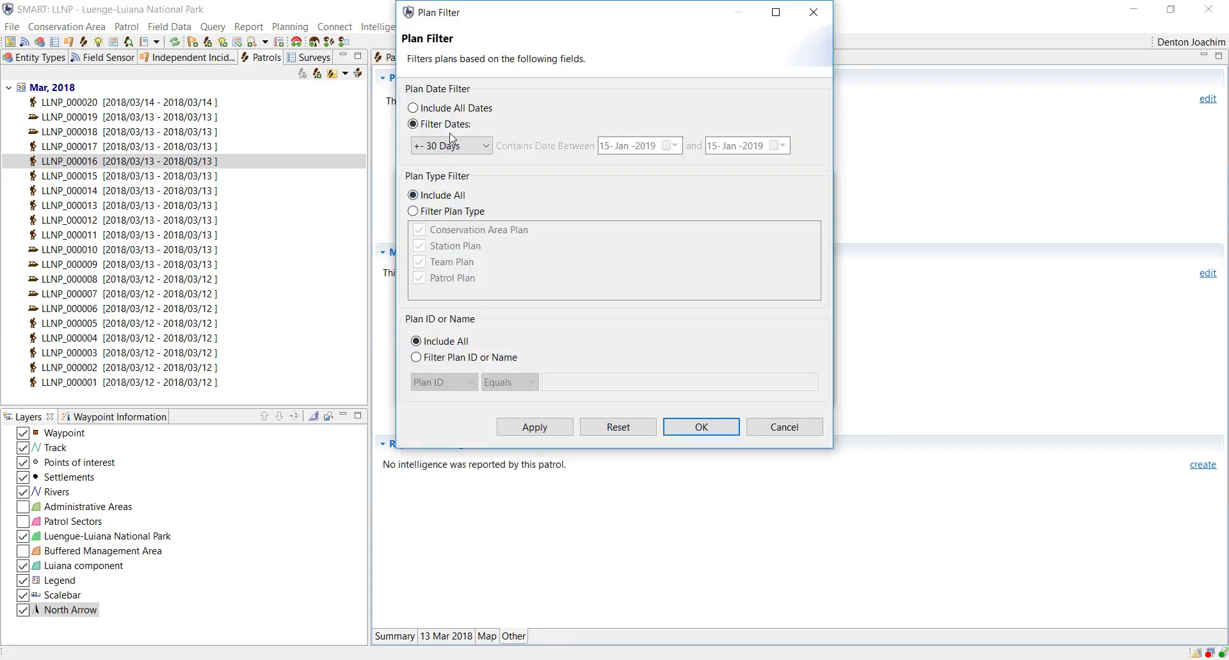
{"action": "left_click", "coordinate": [680, 426]}
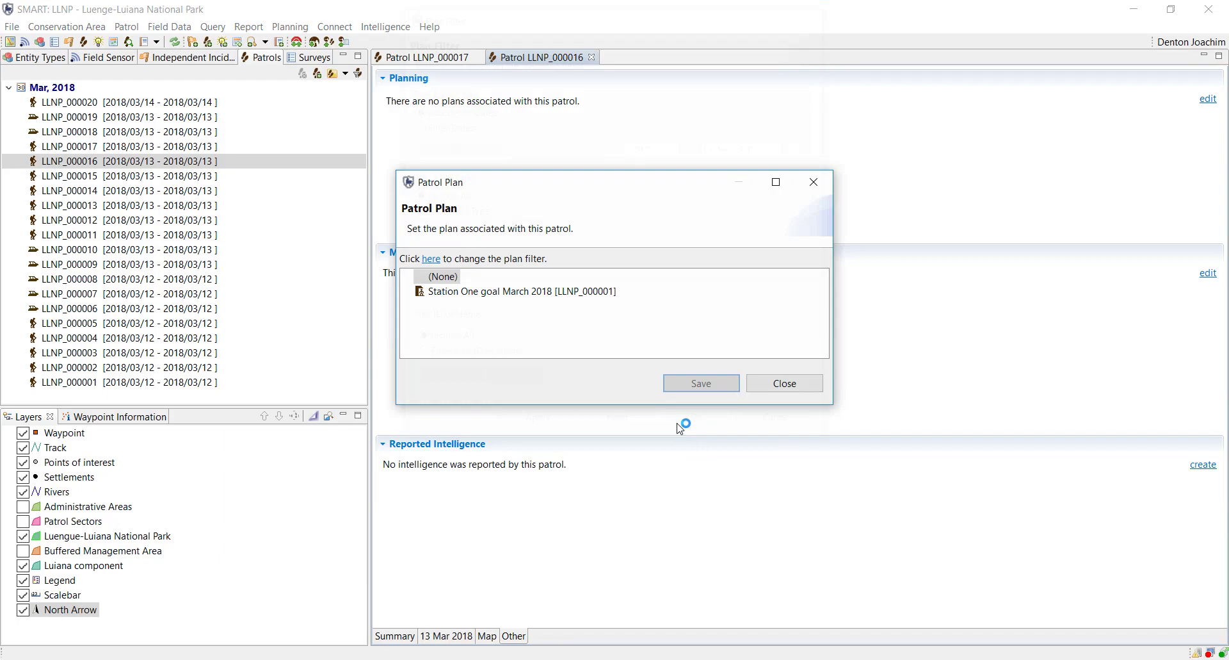
{"action": "key", "text": "Down"}
{"action": "key", "text": "Return"}
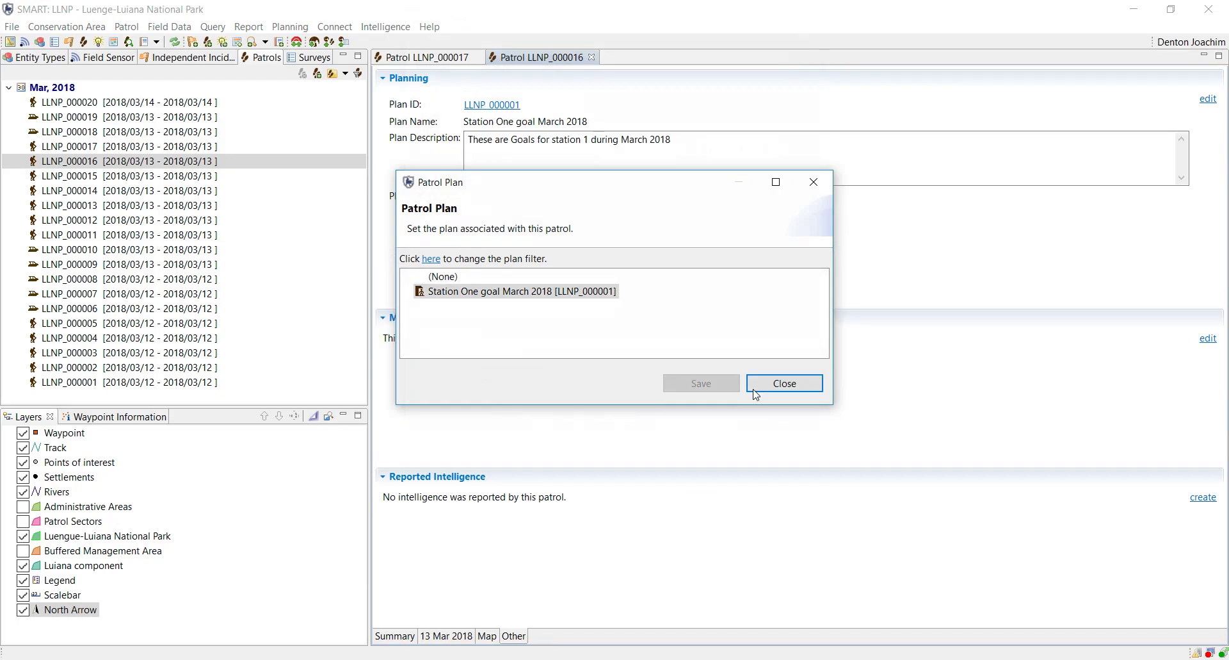
Step: Link patrol LLNP_000015 to the Station One plan using the all-dates filter
{"action": "left_click", "coordinate": [757, 395]}
{"action": "double_click", "coordinate": [256, 176]}
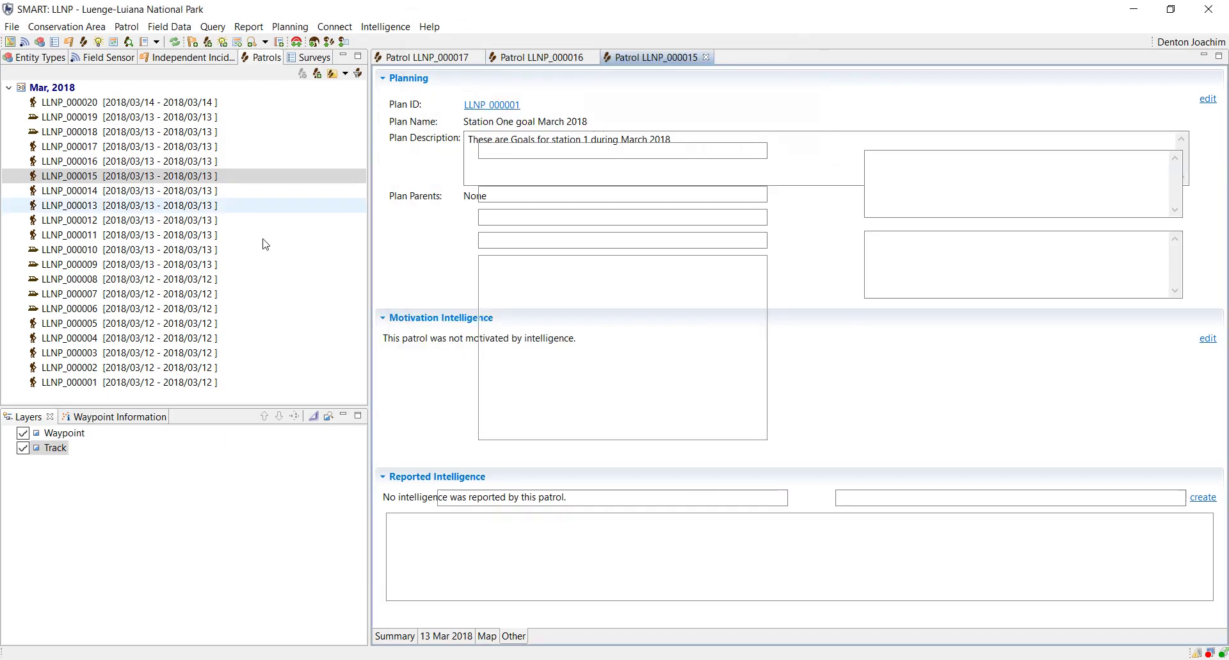
{"action": "left_click", "coordinate": [512, 635]}
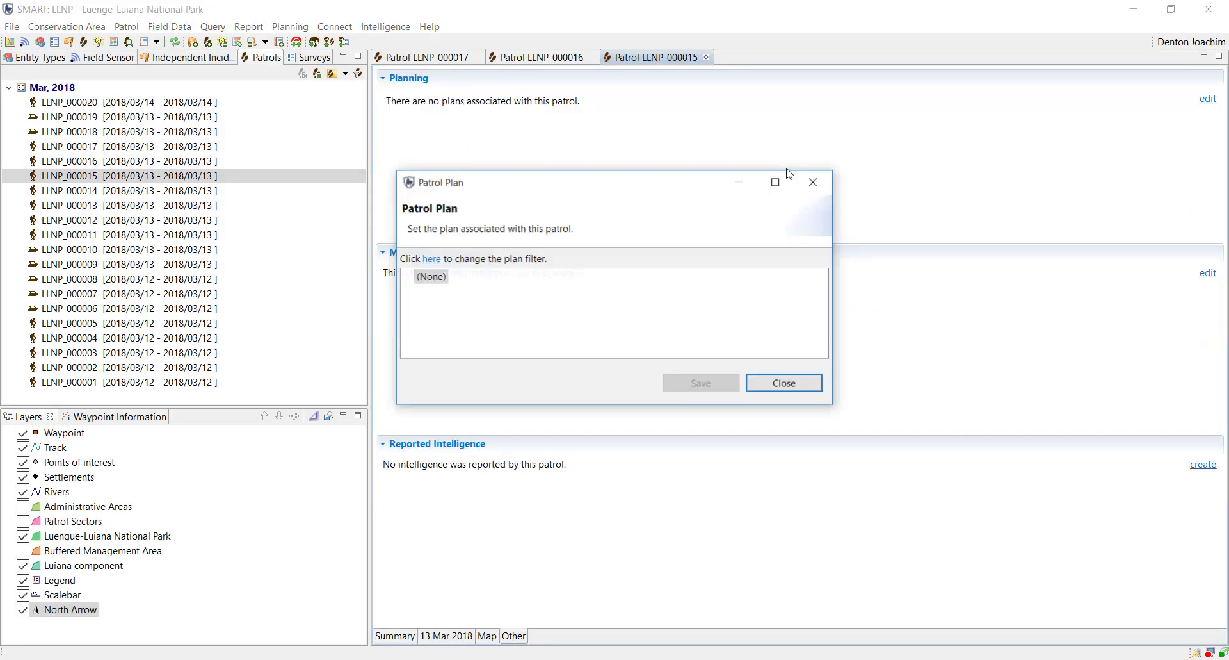
{"action": "left_click", "coordinate": [431, 258]}
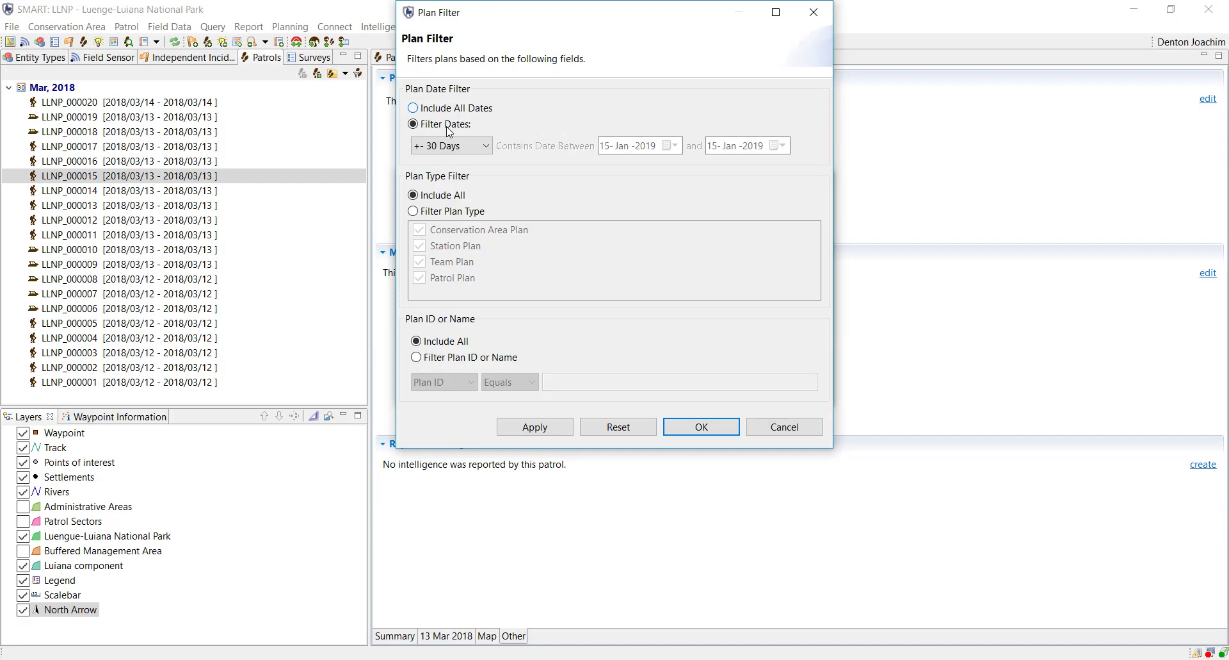
{"action": "left_click", "coordinate": [702, 426]}
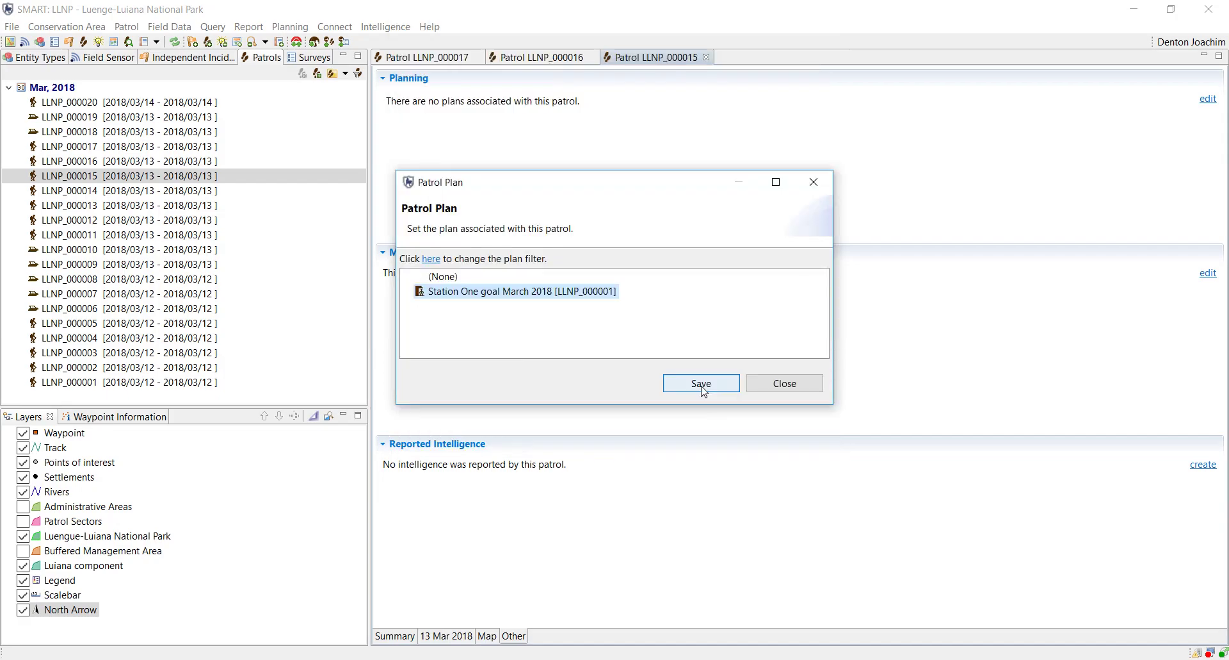
{"action": "left_click", "coordinate": [702, 383]}
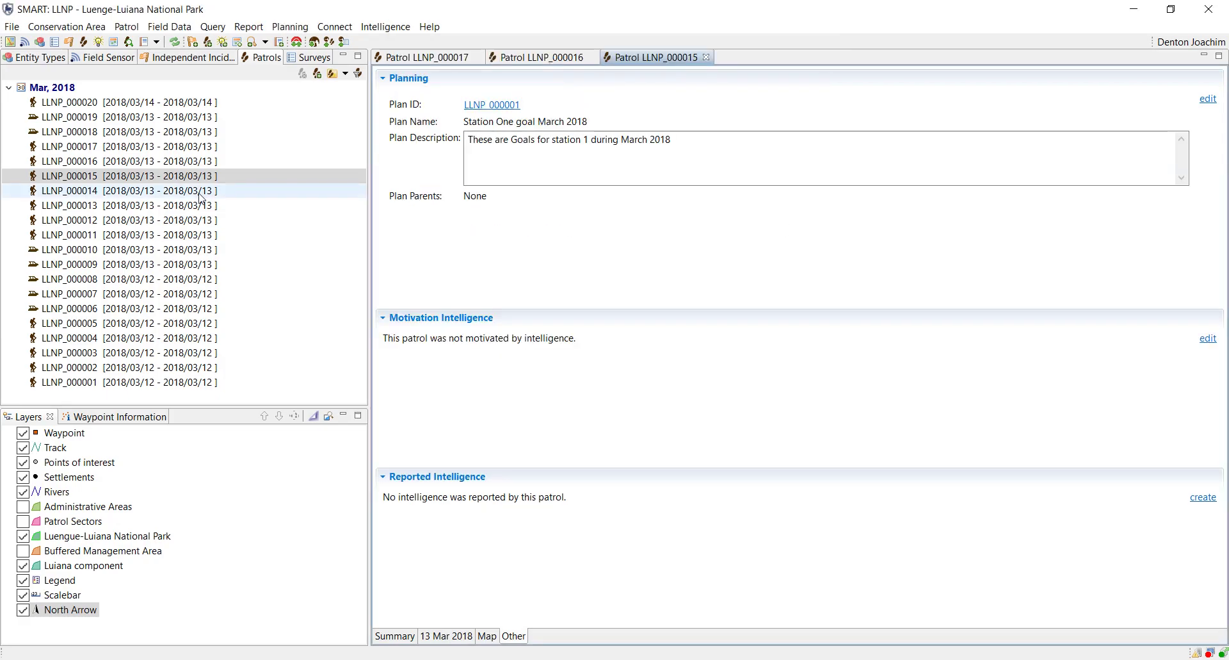
Step: Link patrol LLNP_000014 to the Station One plan using the all-dates filter
{"action": "double_click", "coordinate": [201, 191]}
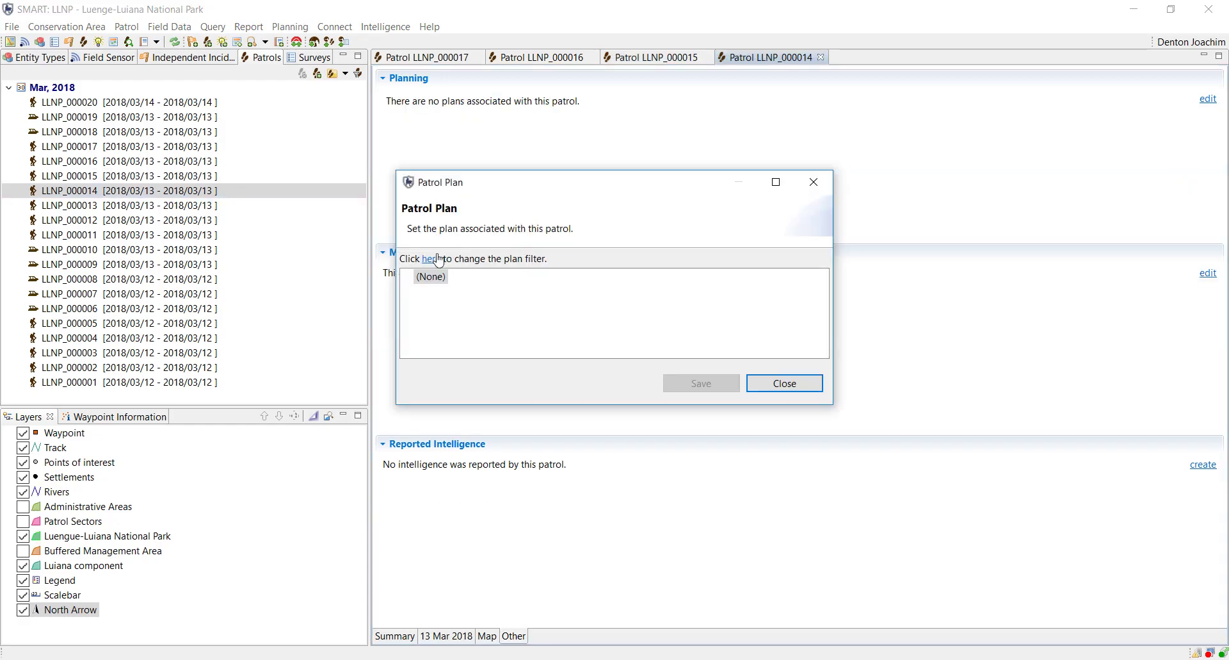
{"action": "left_click", "coordinate": [439, 259]}
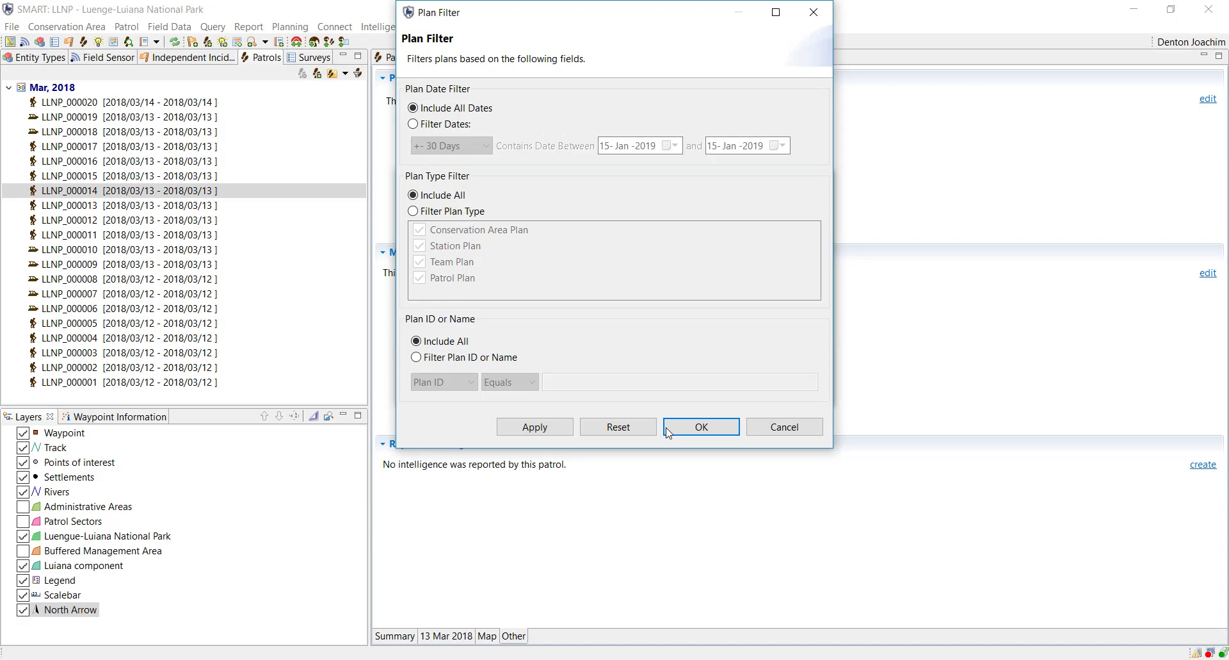
{"action": "left_click", "coordinate": [667, 432]}
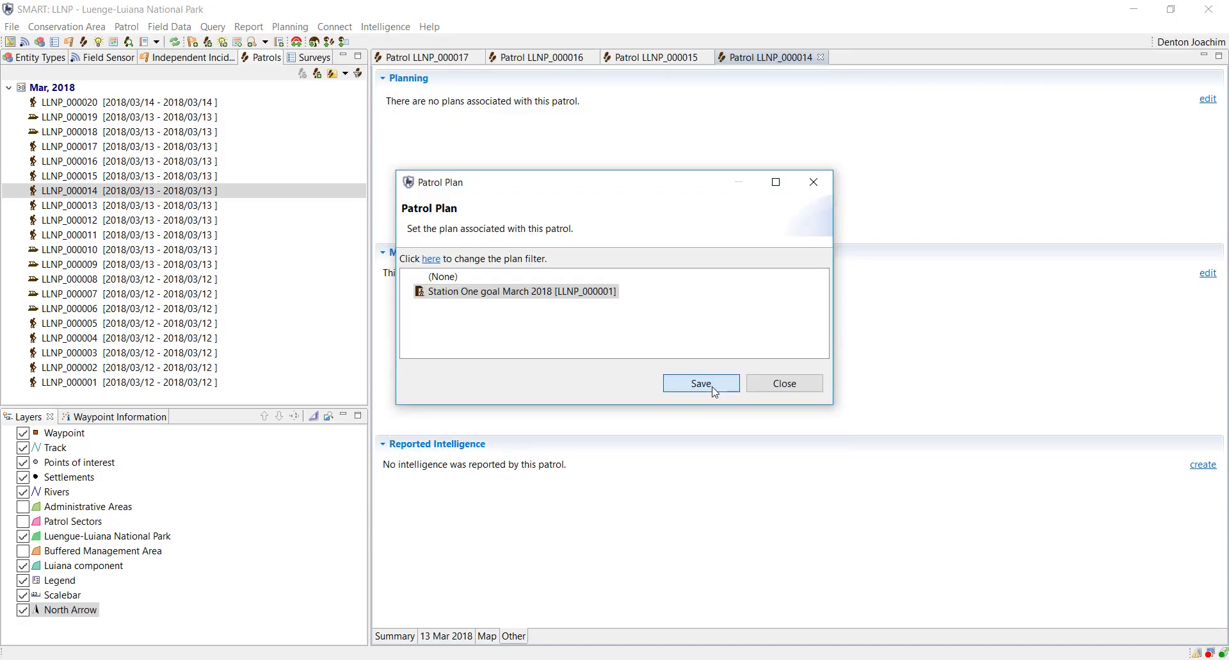
{"action": "left_click", "coordinate": [715, 392]}
{"action": "left_click", "coordinate": [290, 26]}
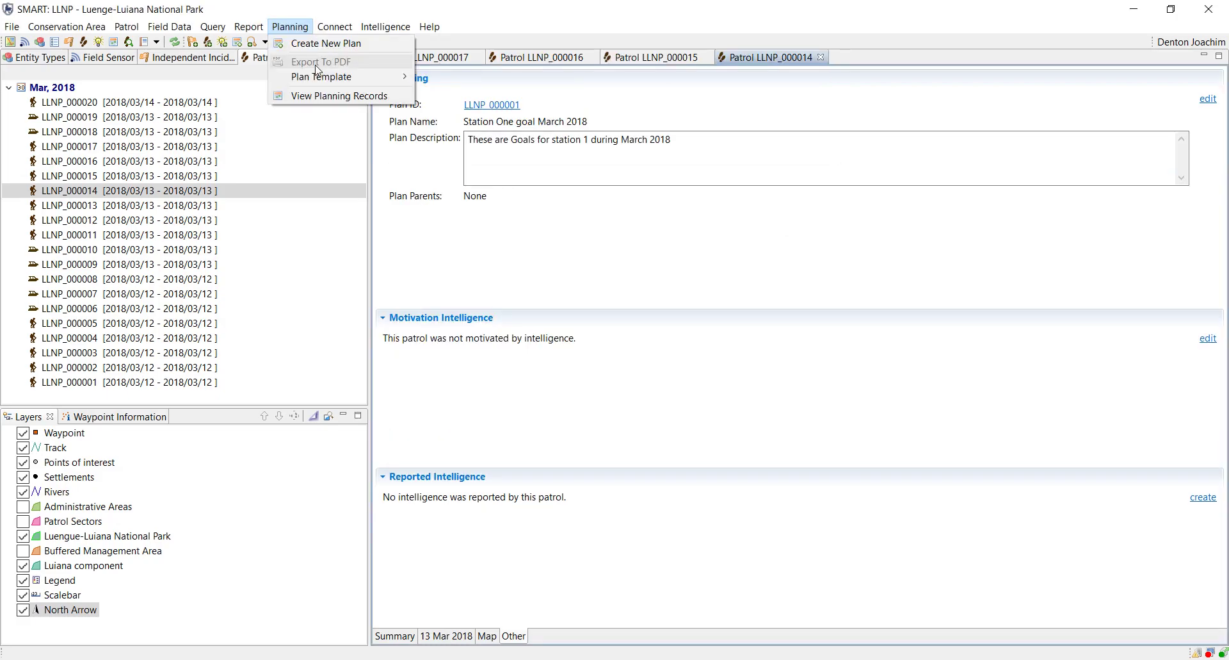
Step: Refresh the Station One plan's targets so Patrol Hours reads 6.0 and Distance Travelled about 25.16
{"action": "left_click", "coordinate": [340, 95]}
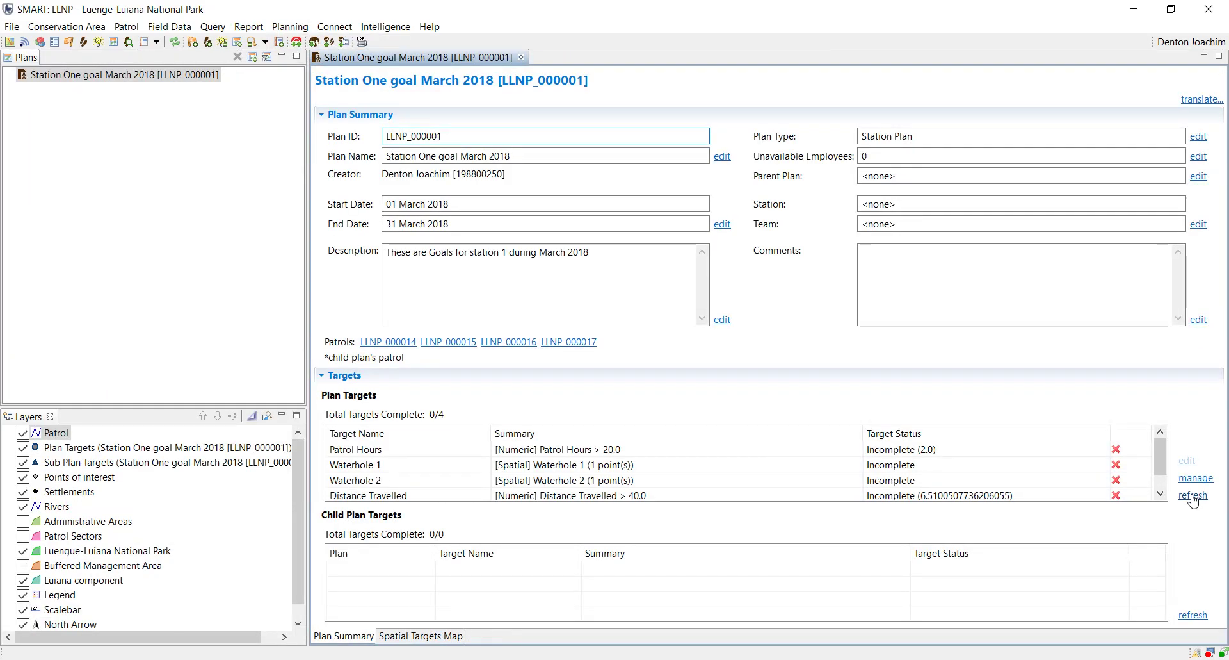
{"action": "left_click", "coordinate": [1193, 497]}
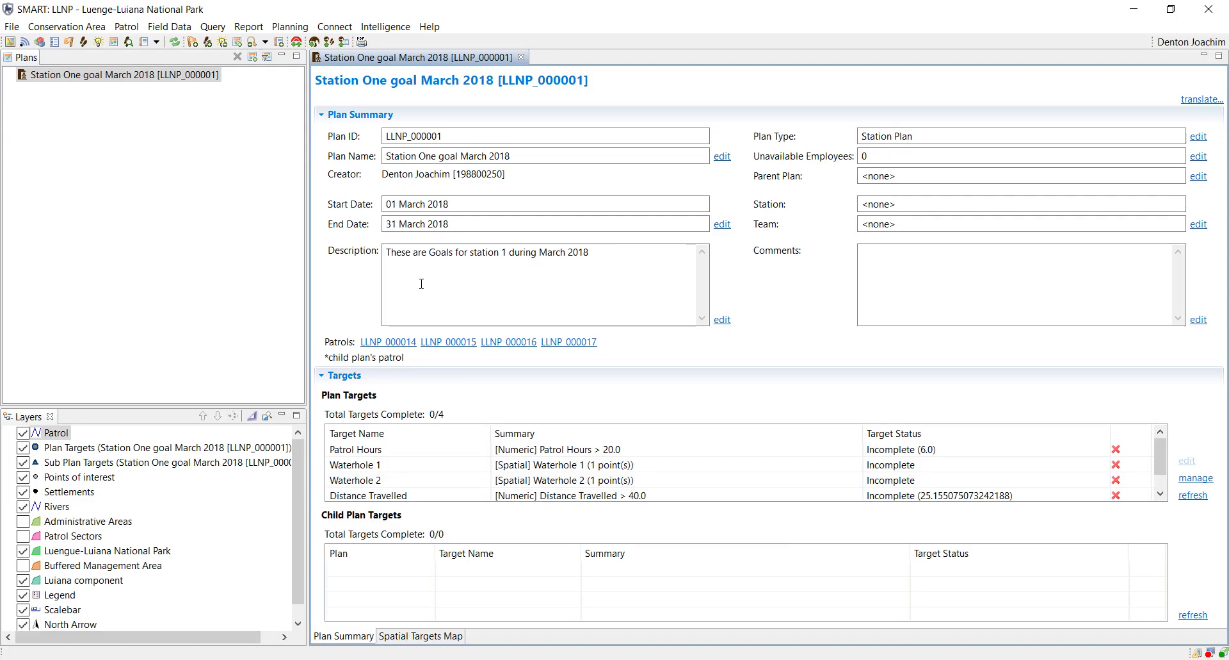
{"action": "left_click", "coordinate": [286, 29]}
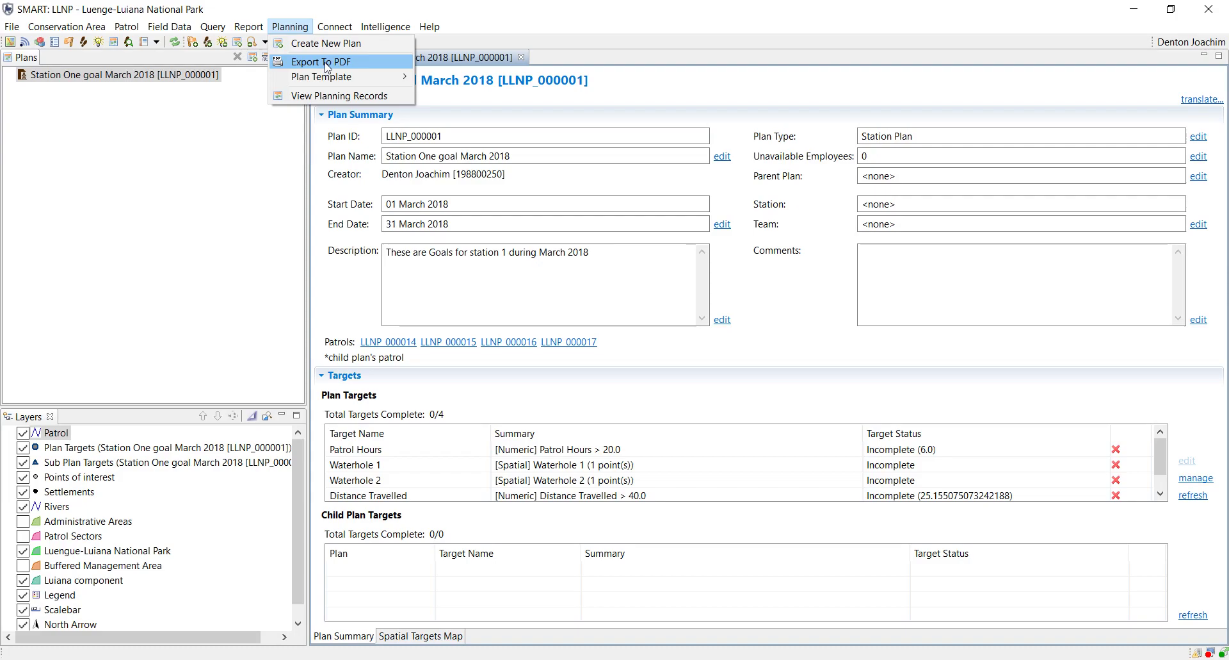
Step: Use Planning > Export To PDF to produce the two-page Station One plan report
{"action": "left_click", "coordinate": [327, 67]}
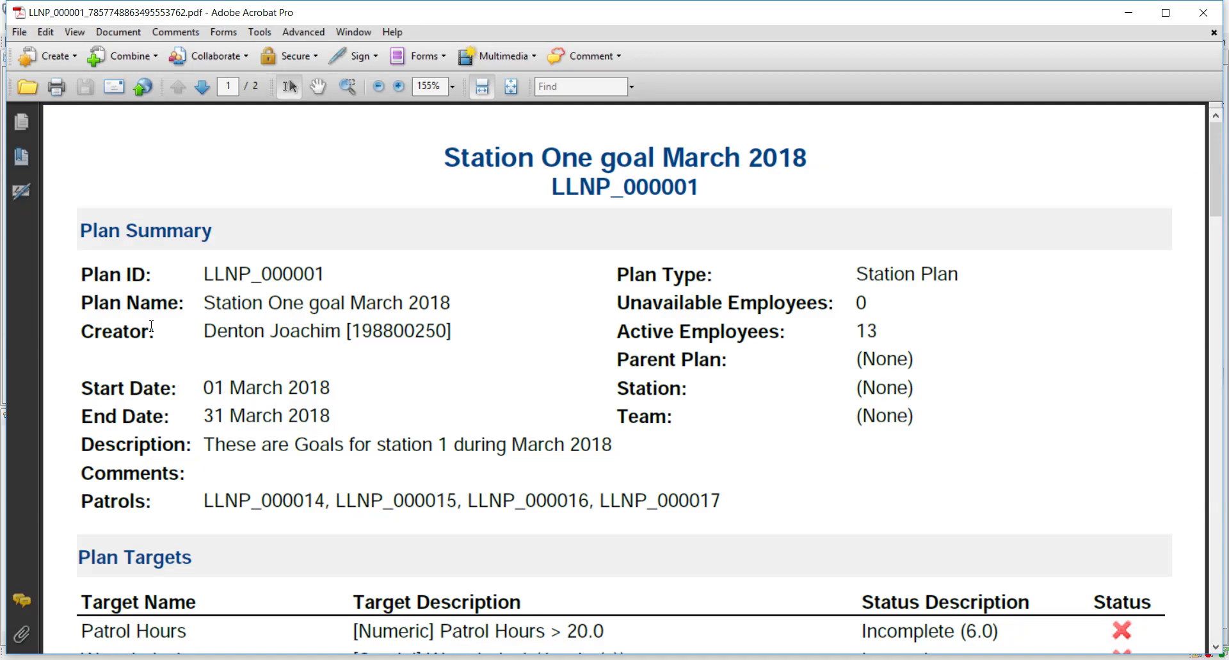
Step: Scroll the PDF from the Plan Summary down to the page-2 Spatial Targets Map
{"action": "scroll", "coordinate": [800, 477], "scroll_direction": "down", "scroll_amount": 3}
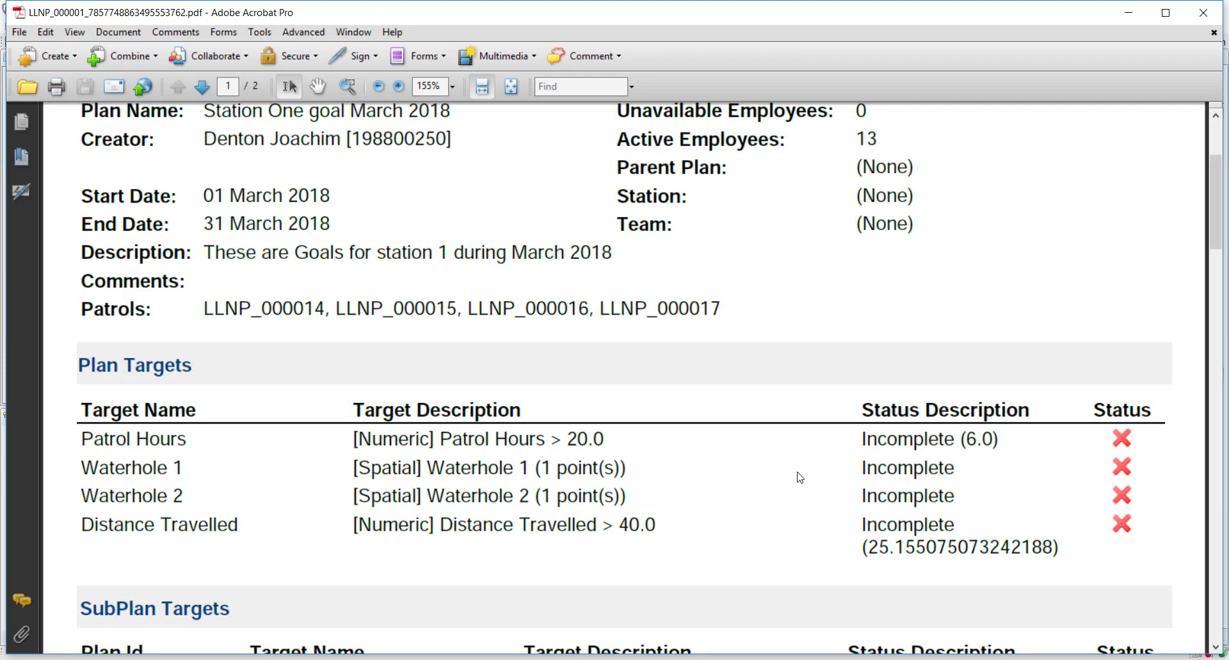
{"action": "scroll", "coordinate": [800, 477], "scroll_direction": "down", "scroll_amount": 2}
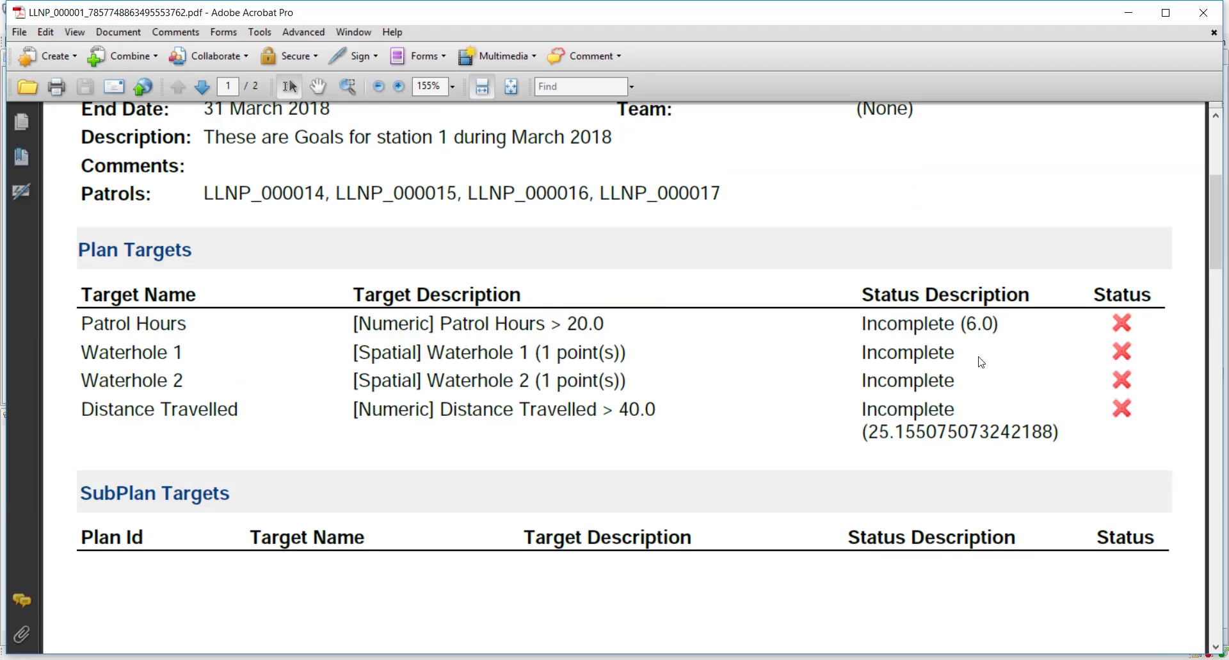
{"action": "scroll", "coordinate": [982, 362], "scroll_direction": "down", "scroll_amount": 2}
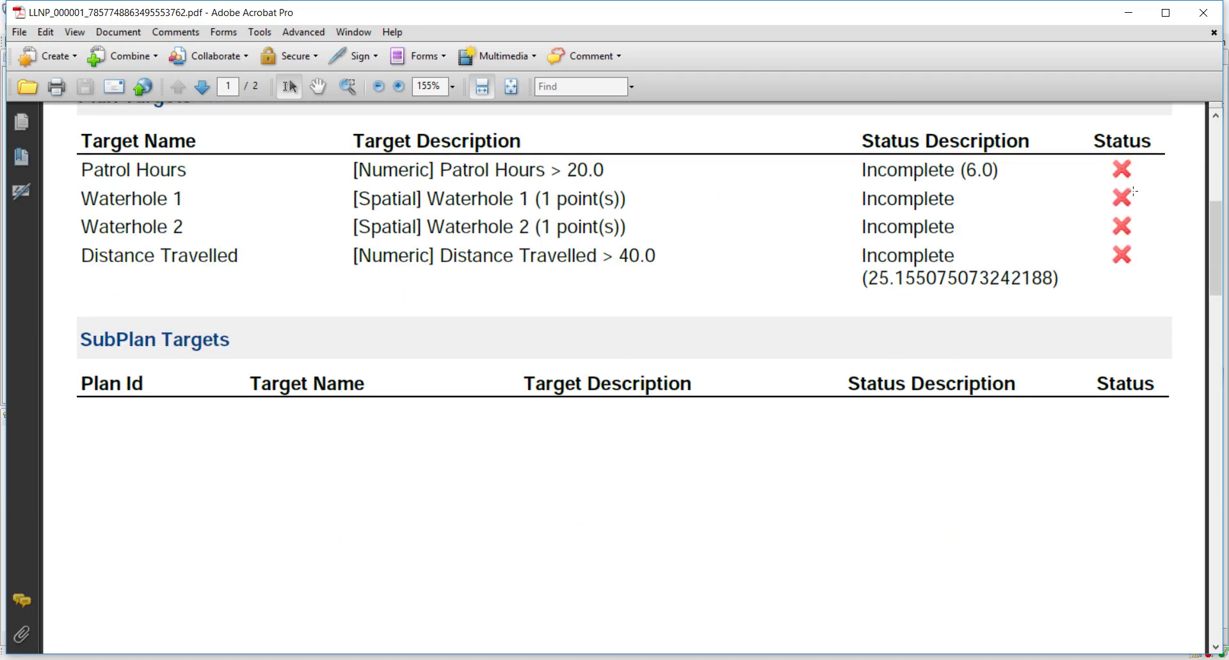
{"action": "scroll", "coordinate": [965, 413], "scroll_direction": "down", "scroll_amount": 5}
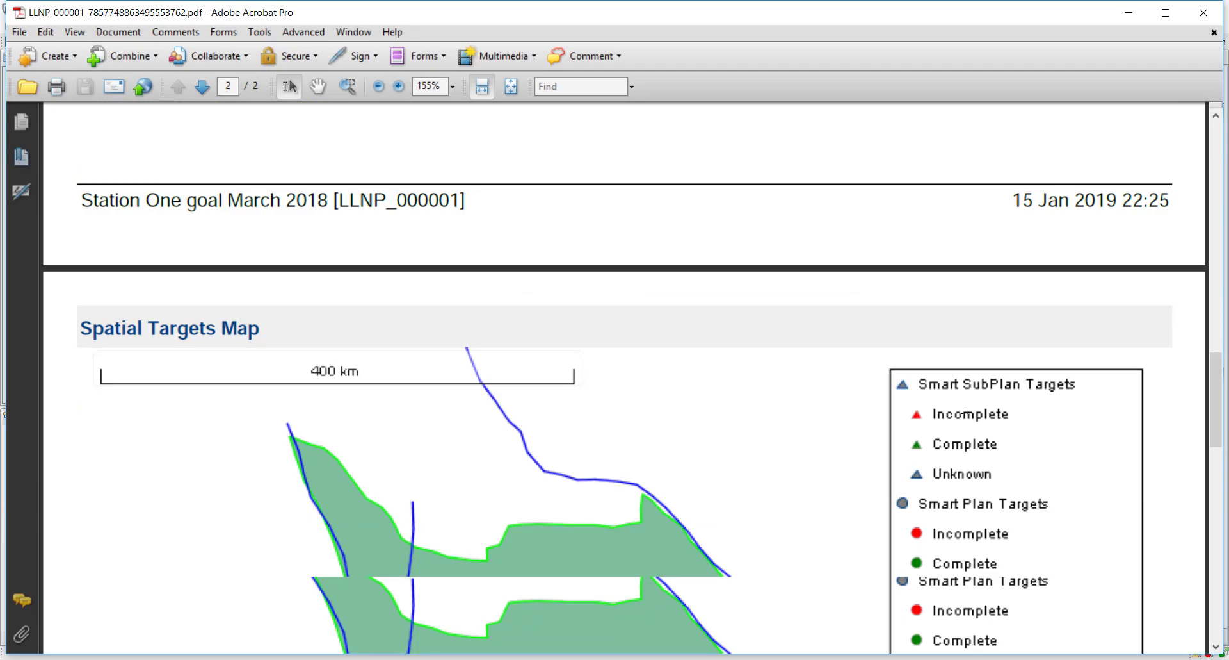
{"action": "scroll", "coordinate": [965, 413], "scroll_direction": "down", "scroll_amount": 6}
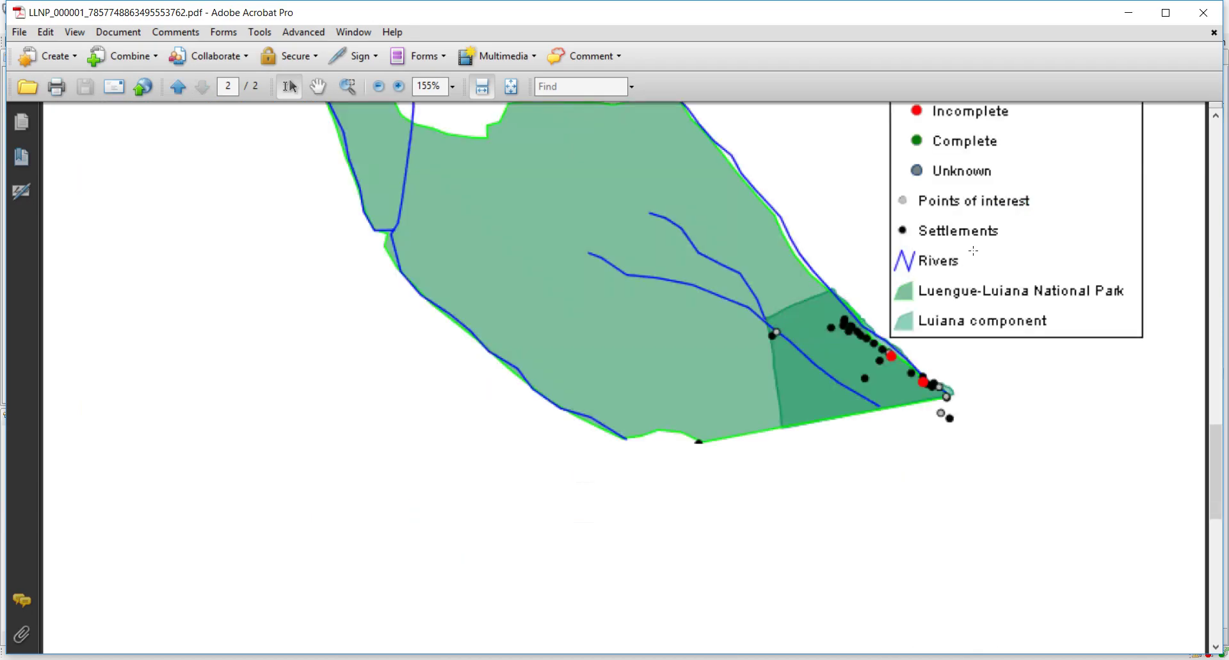
{"action": "scroll", "coordinate": [973, 250], "scroll_direction": "up", "scroll_amount": 1}
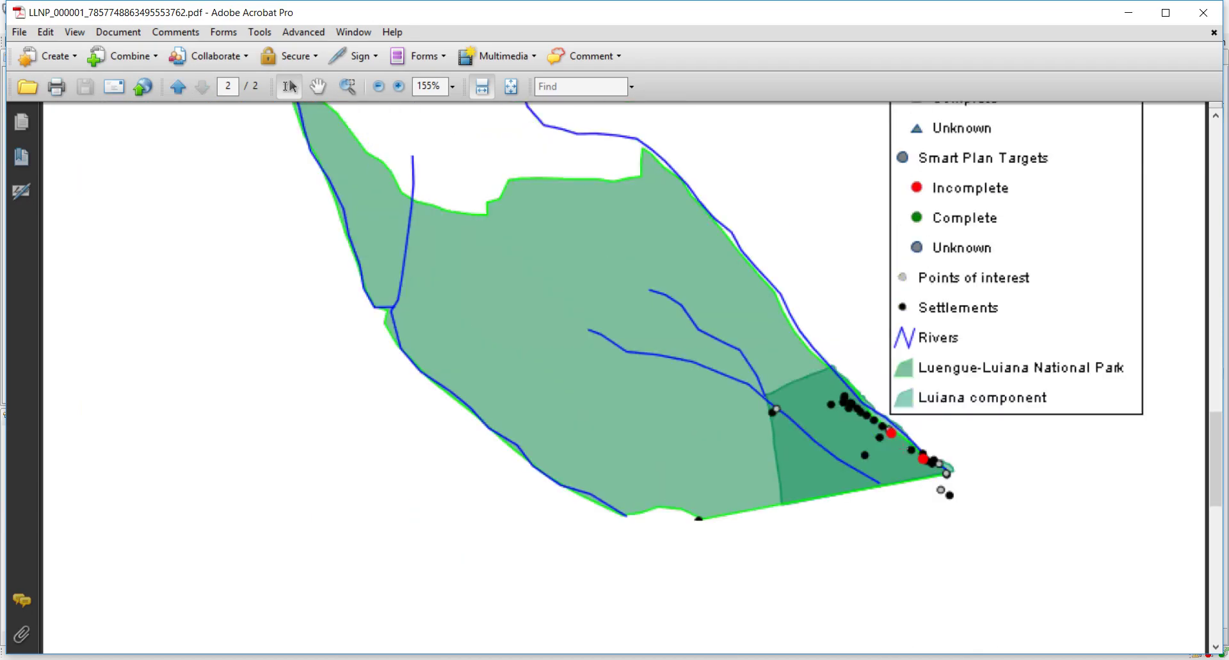